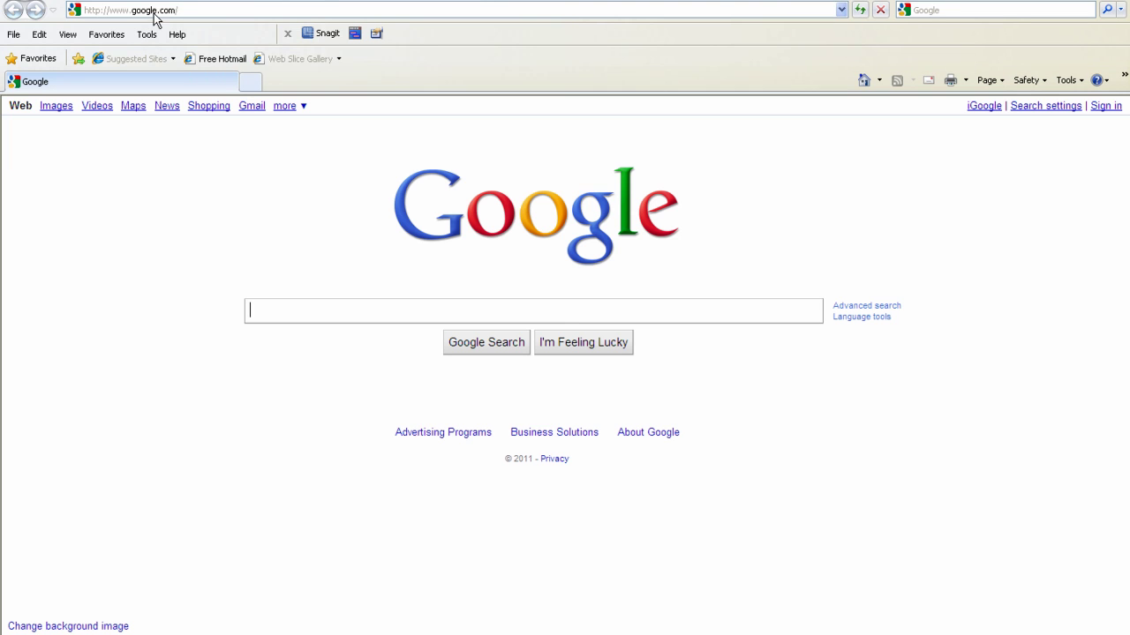
left_click(153, 10)
type("www.t")
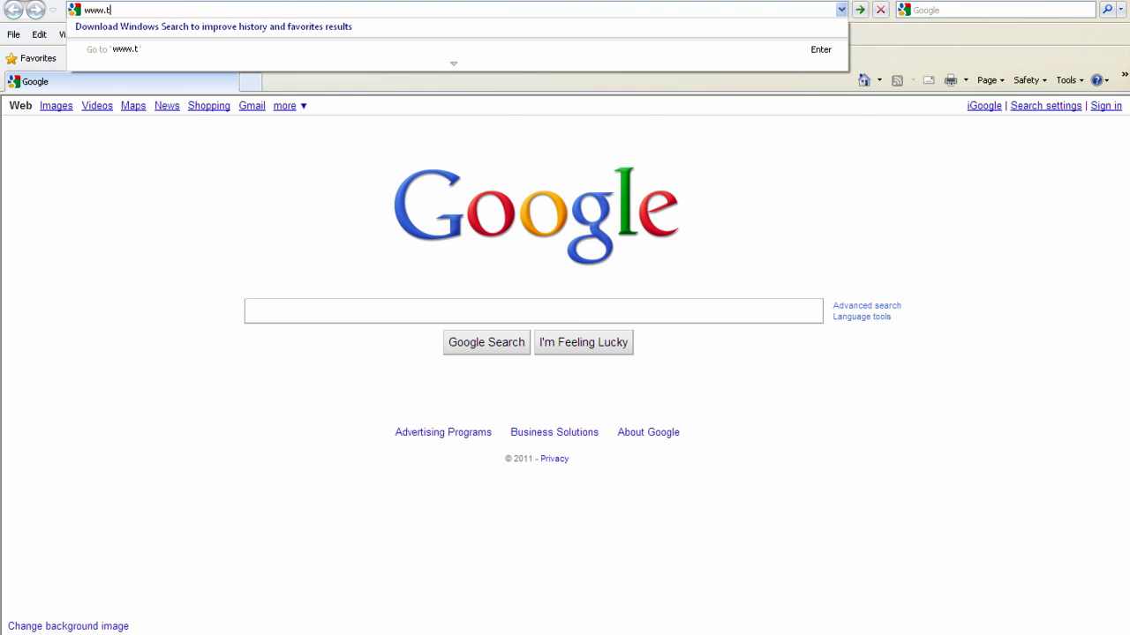
type("wonky.com")
key("Return")
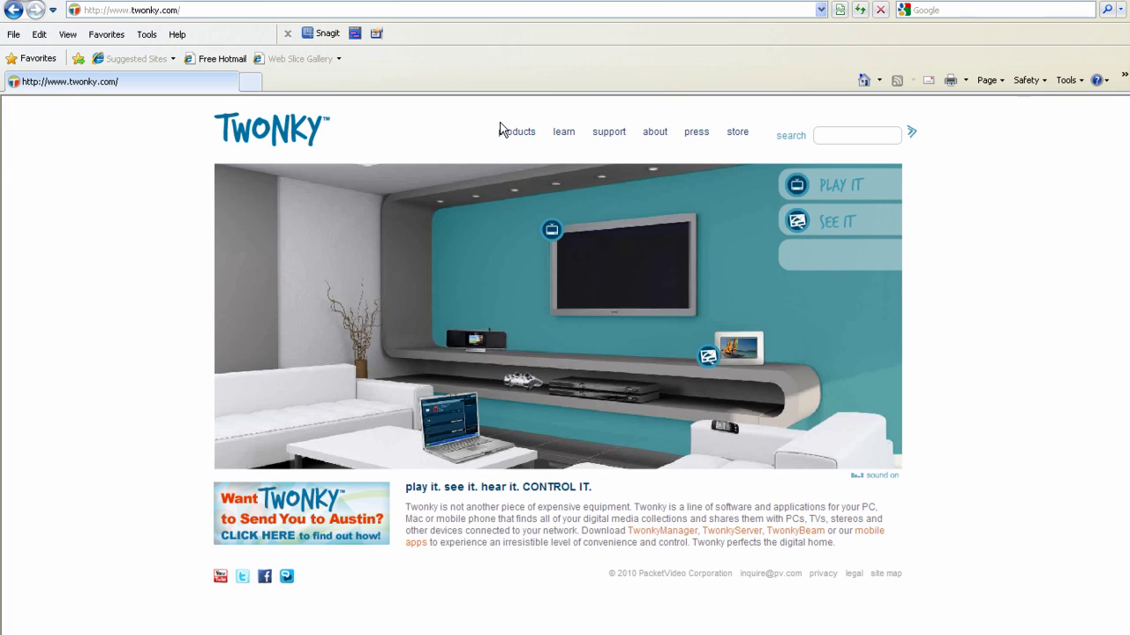
mouse_move(512, 130)
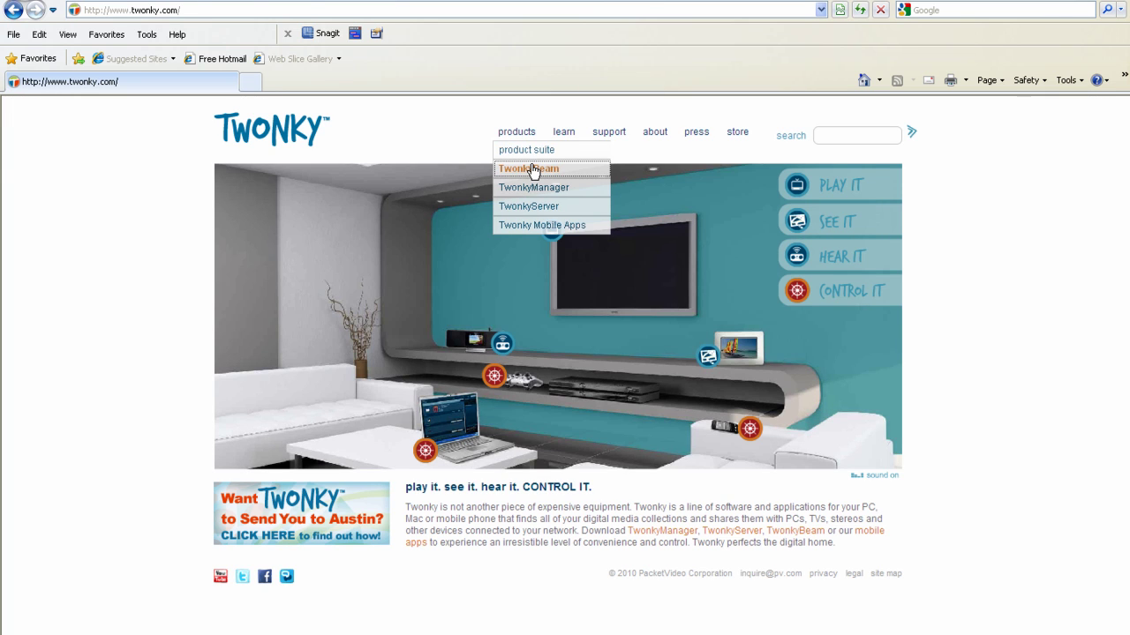
left_click(519, 169)
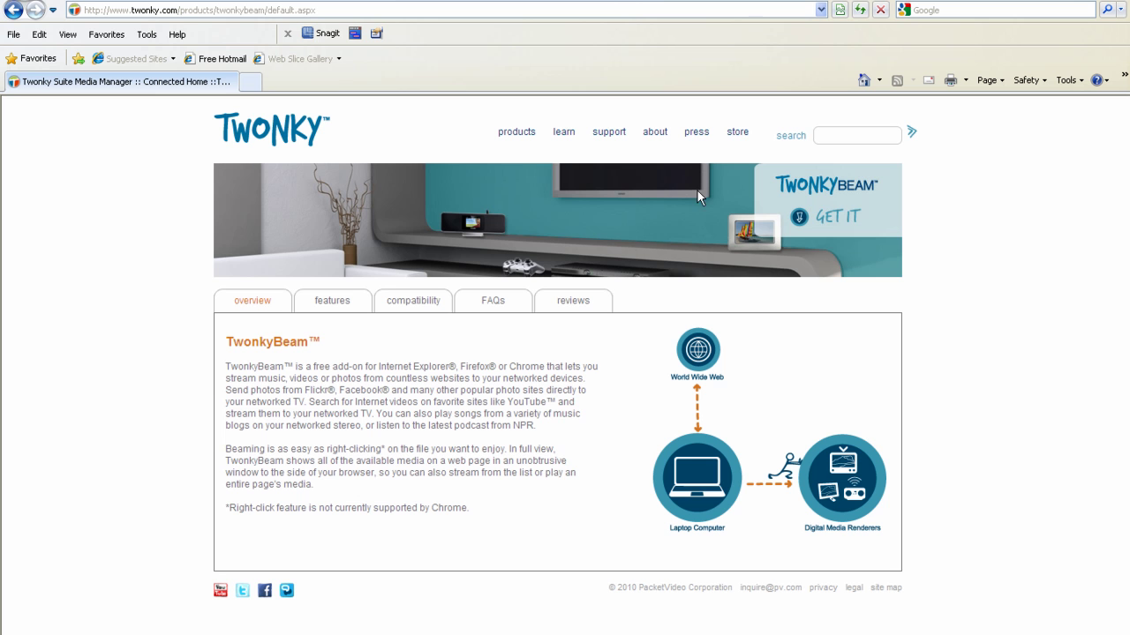
left_click(804, 220)
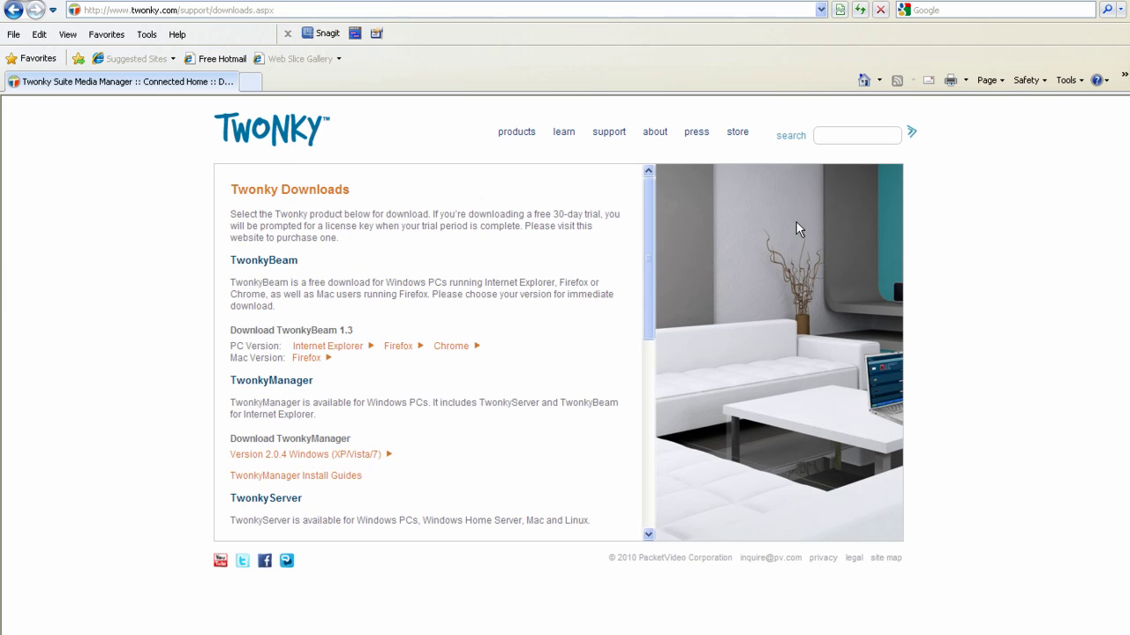
Download and run the Internet Explorer installer, accept the license, and install over the old version
left_click(351, 348)
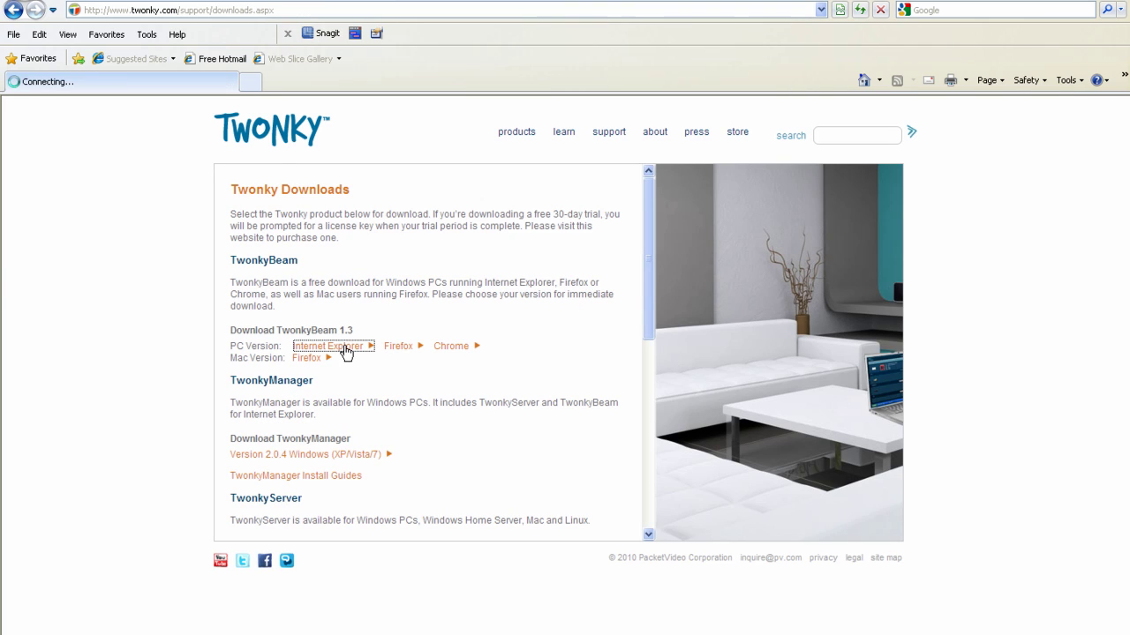
left_click(532, 340)
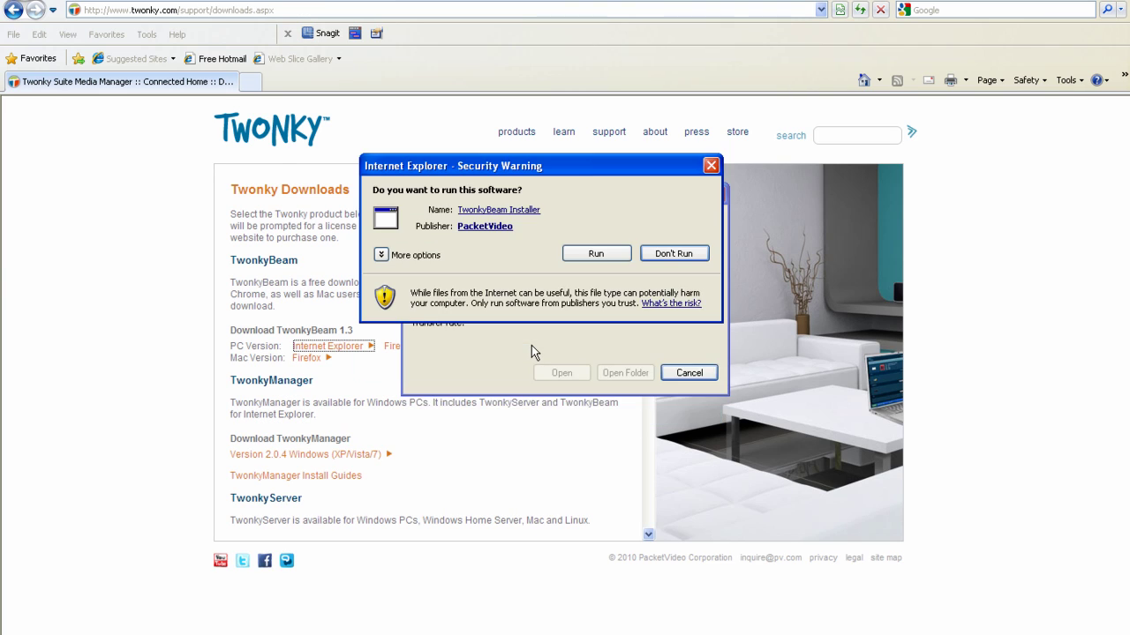
left_click(596, 254)
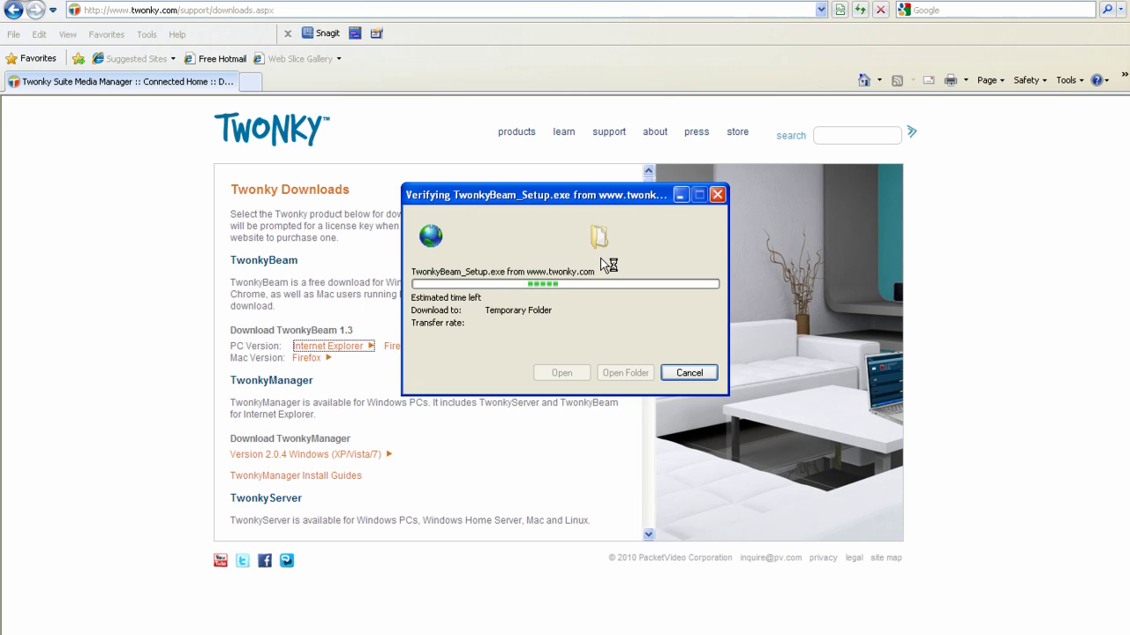
left_click(585, 362)
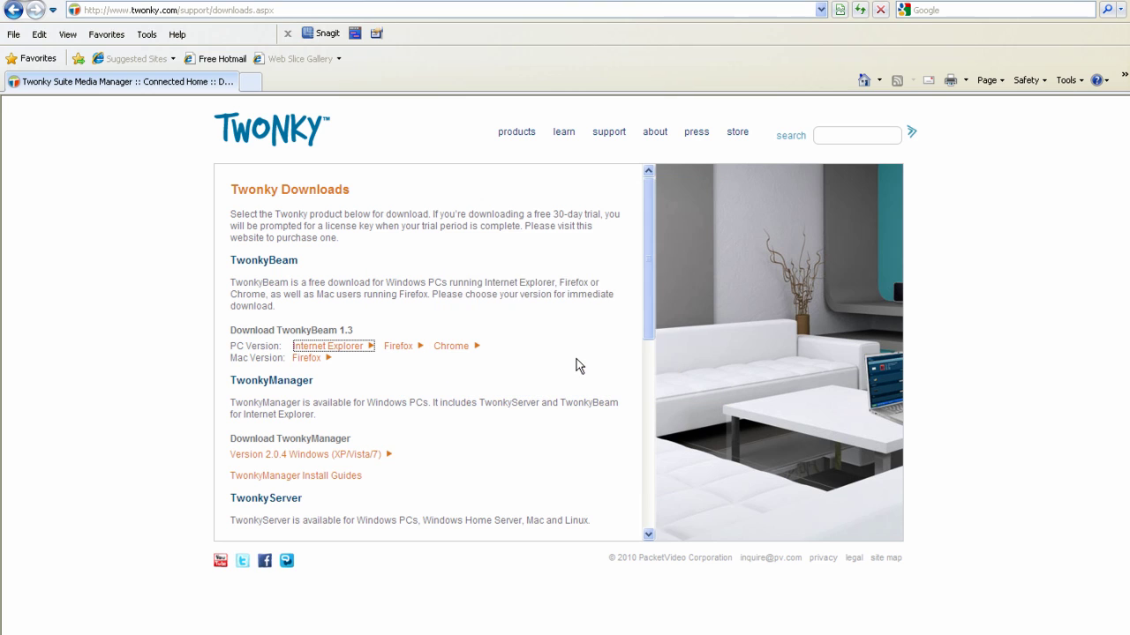
left_click(653, 453)
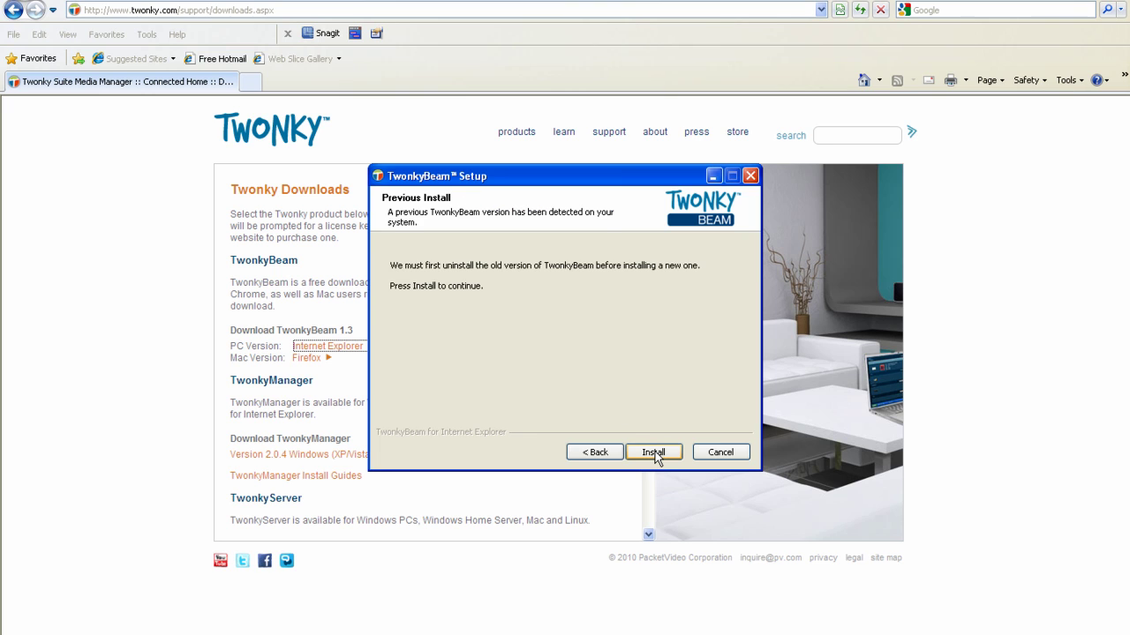
left_click(654, 453)
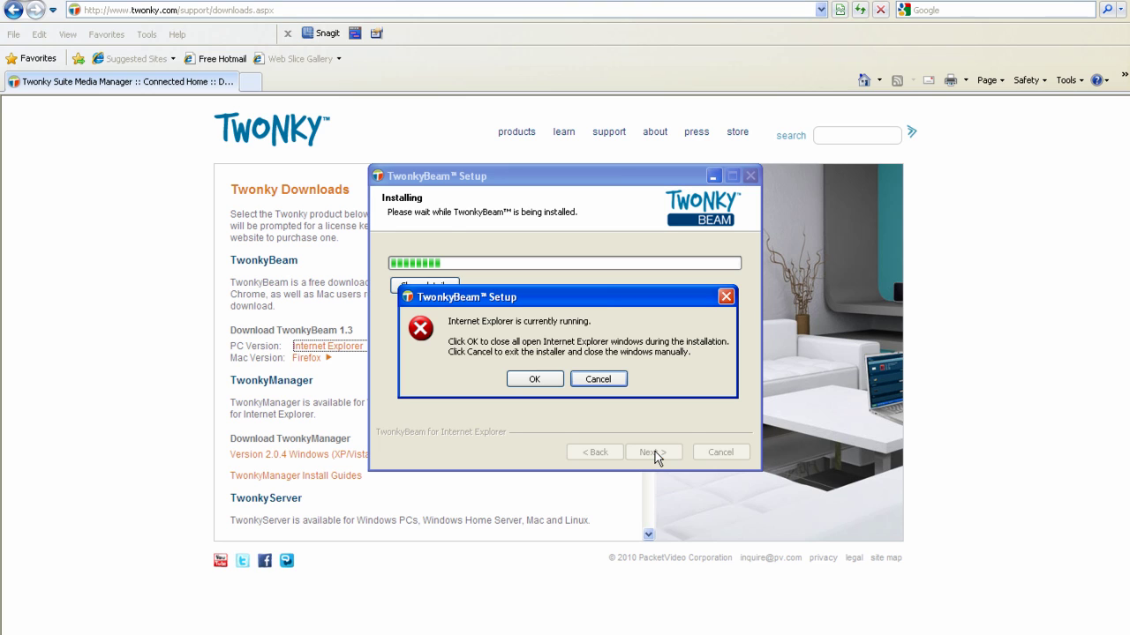
left_click(536, 381)
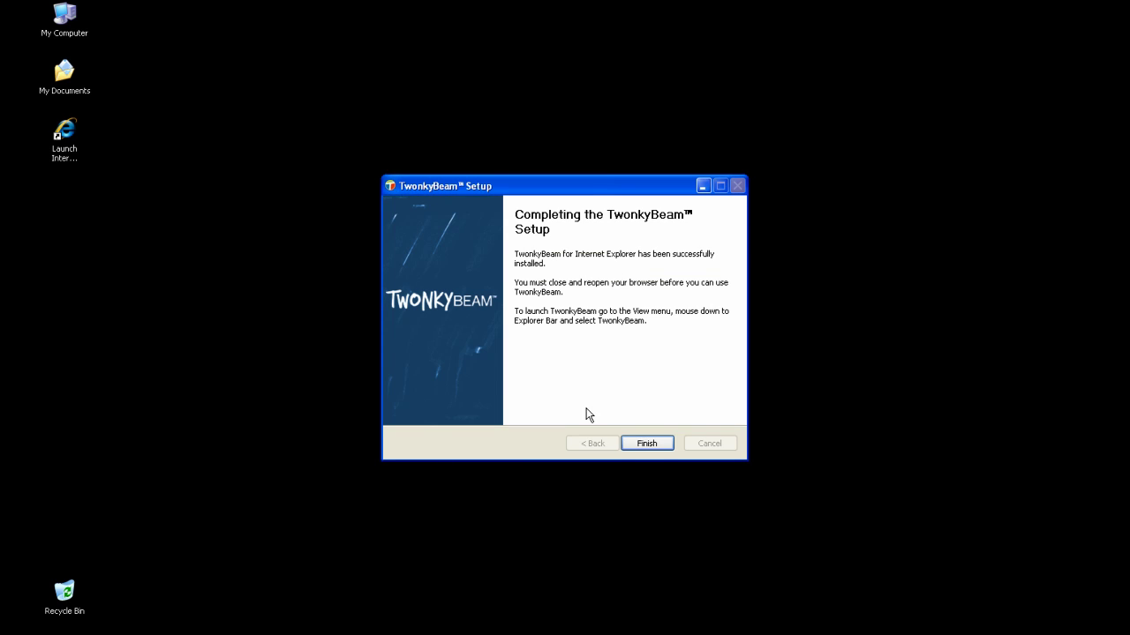
left_click(649, 443)
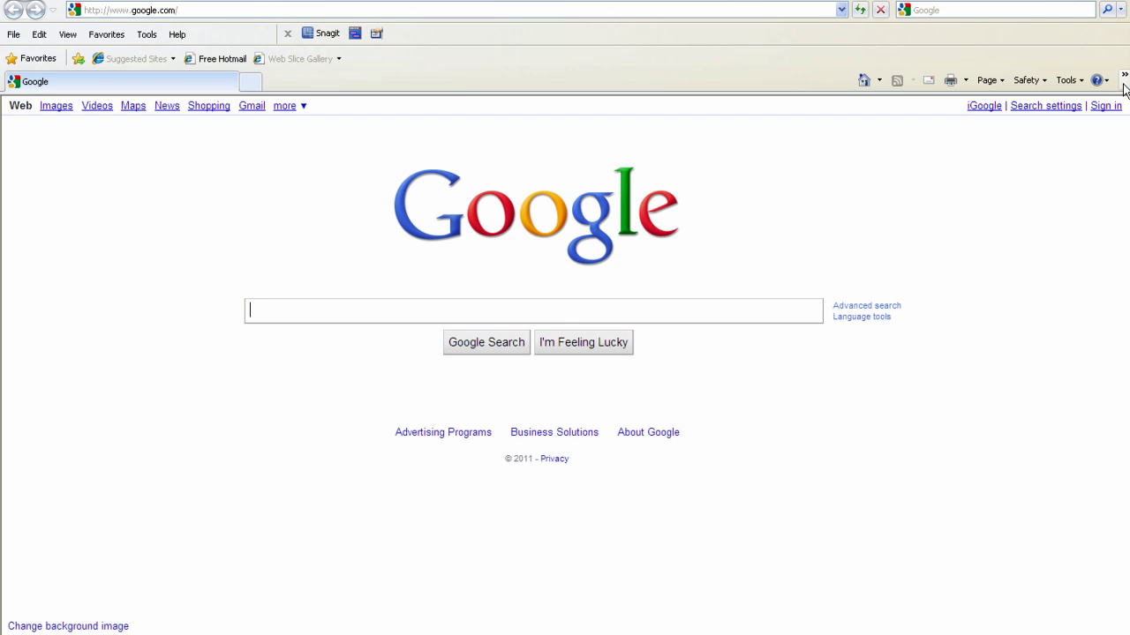
Open the TwonkyBeam sidebar from the toolbar chevron and select WD TV Live Hub as the device
left_click(1123, 82)
left_click(1122, 102)
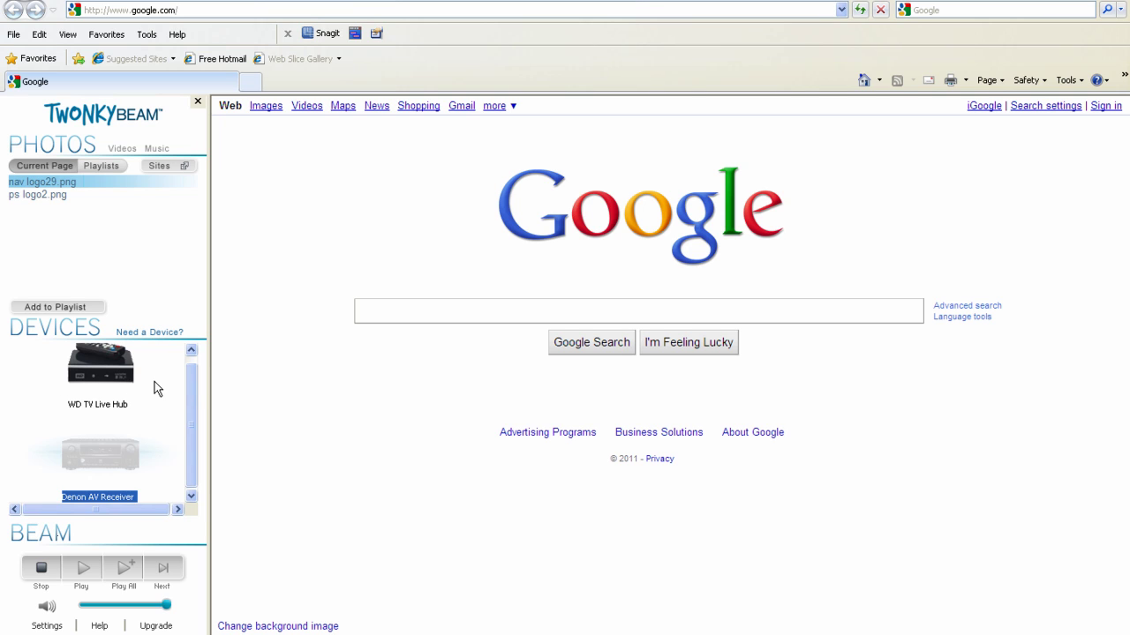
left_click(108, 368)
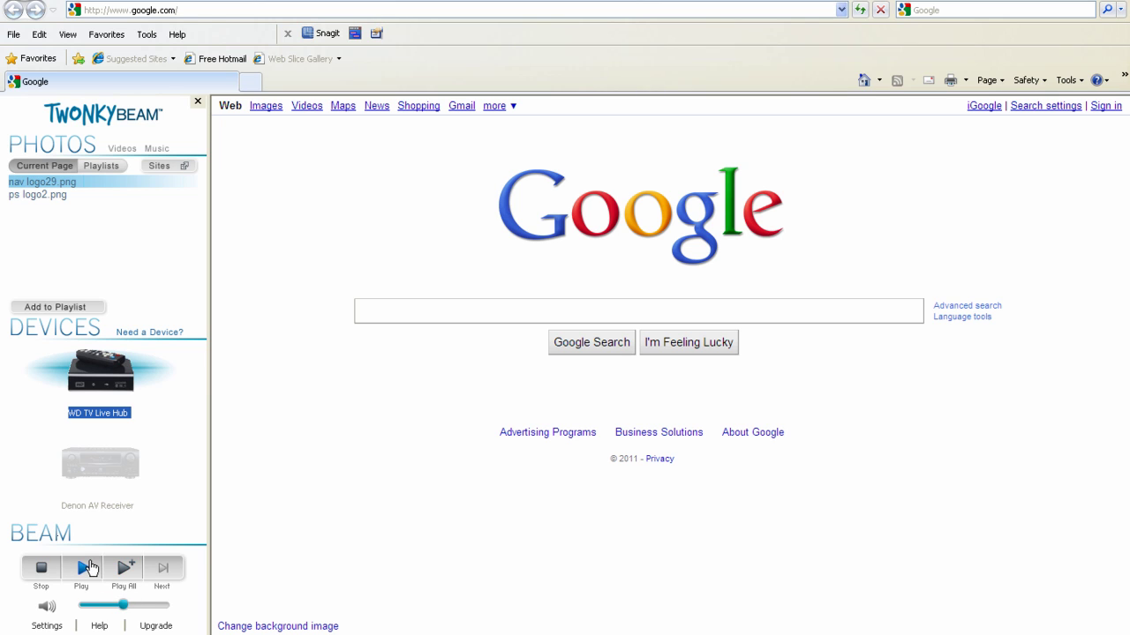
From Sites, open the NPR Podcast Directory and beam the Talk of the Nation MP3 to the Denon AV Receiver
left_click(162, 169)
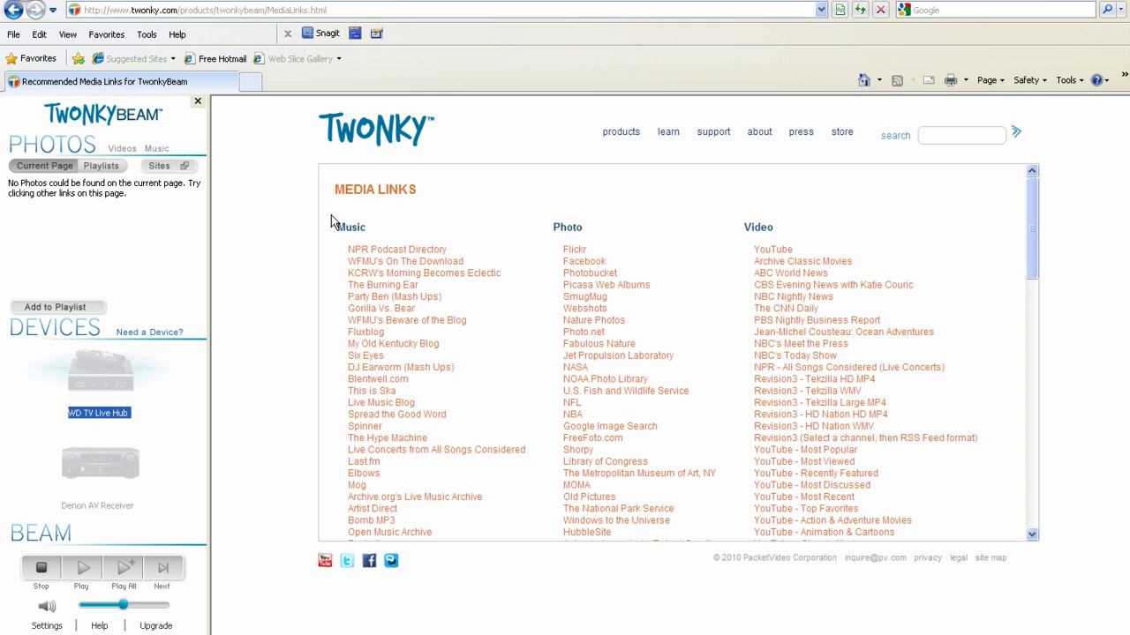
left_click(401, 251)
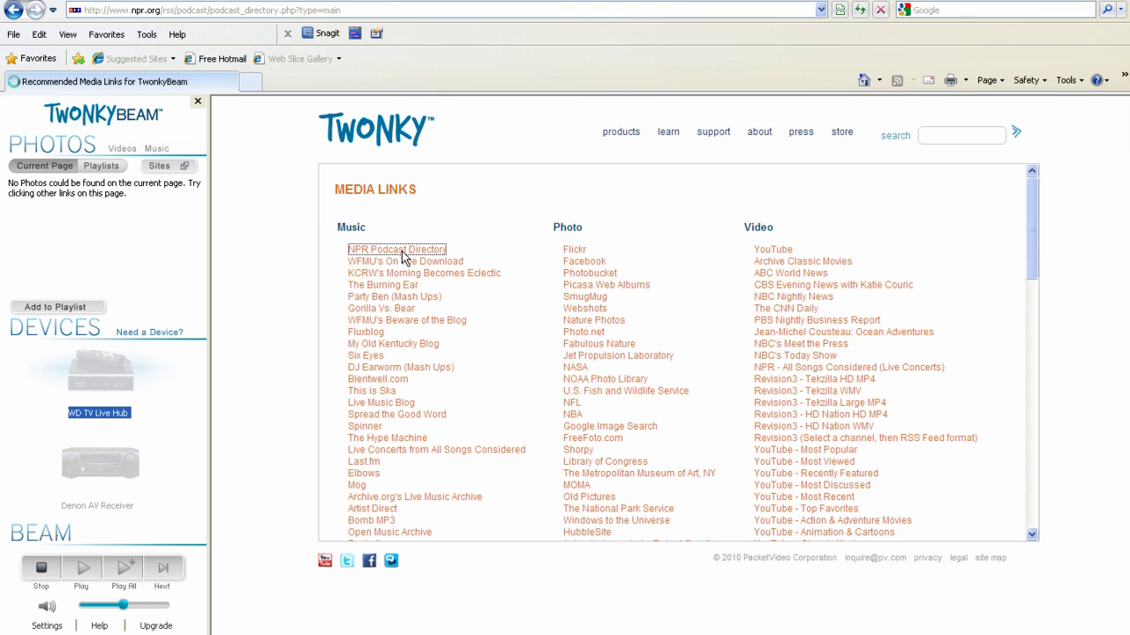
left_click(51, 150)
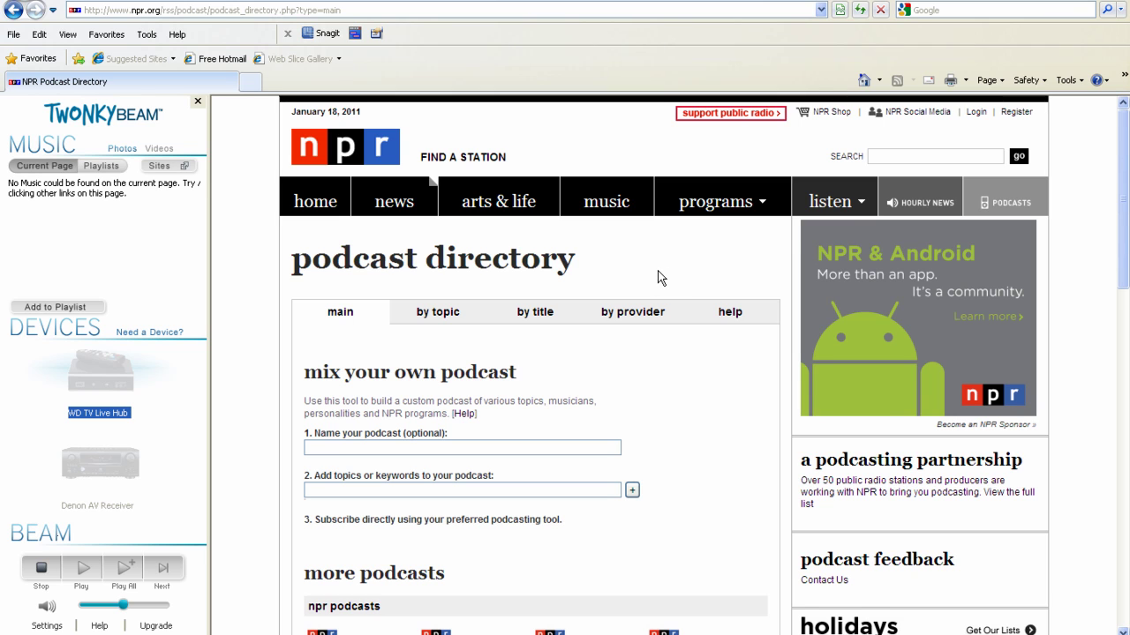
scroll(718, 353, "down", 5)
left_click(447, 362)
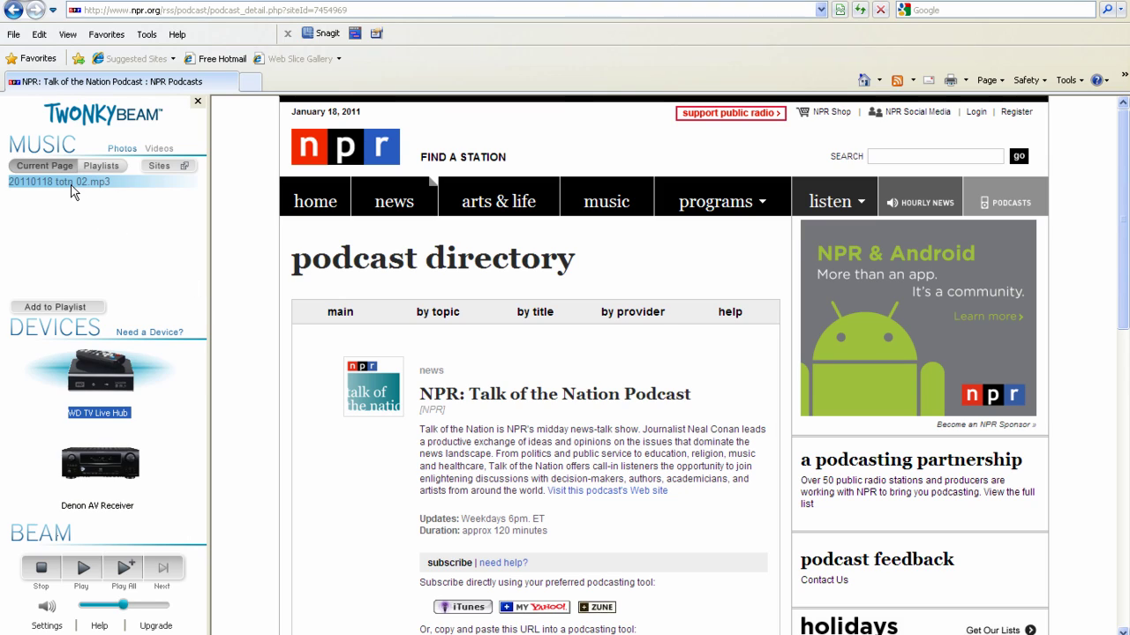
left_click(126, 450)
left_click(82, 568)
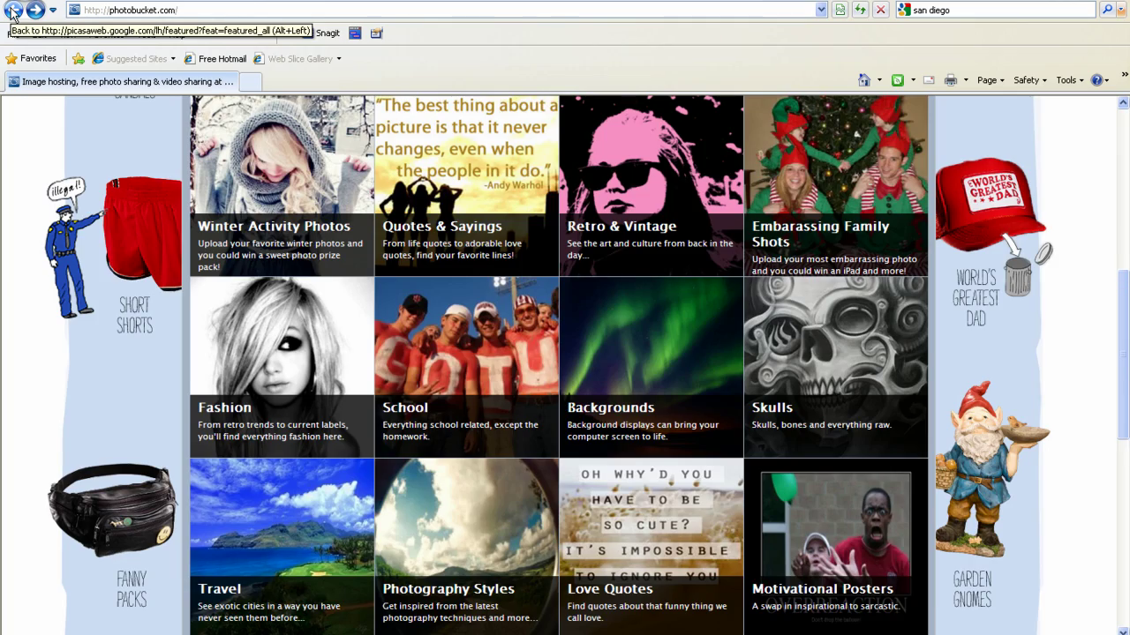
Return to Flickr's winter results and beam the first forest photo to the Samsung TV
left_click(12, 13)
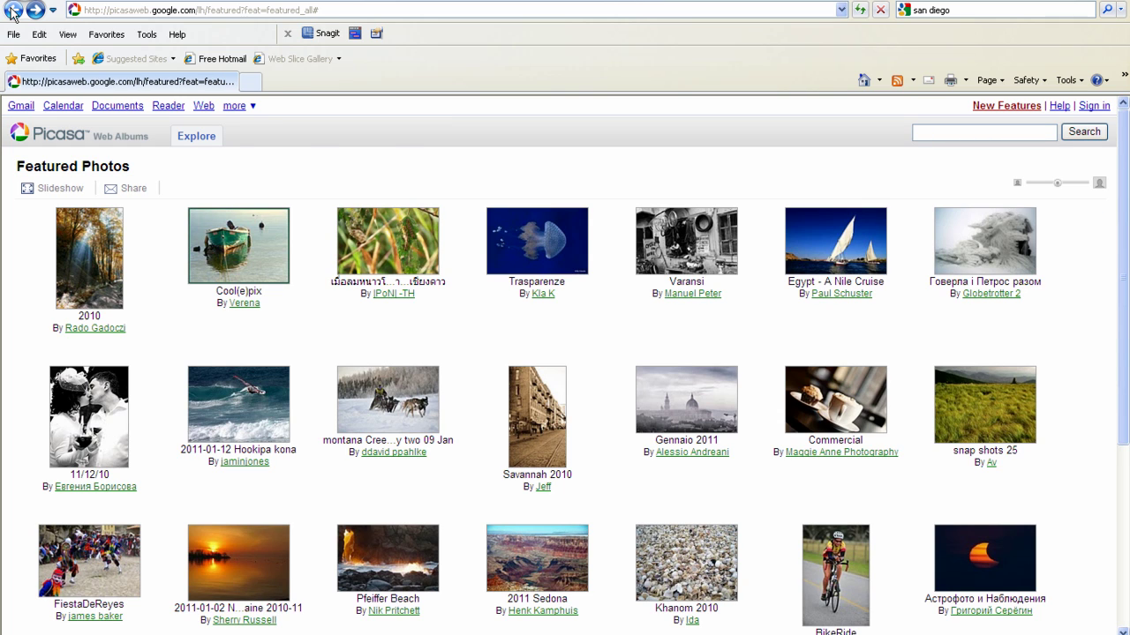
left_click(12, 13)
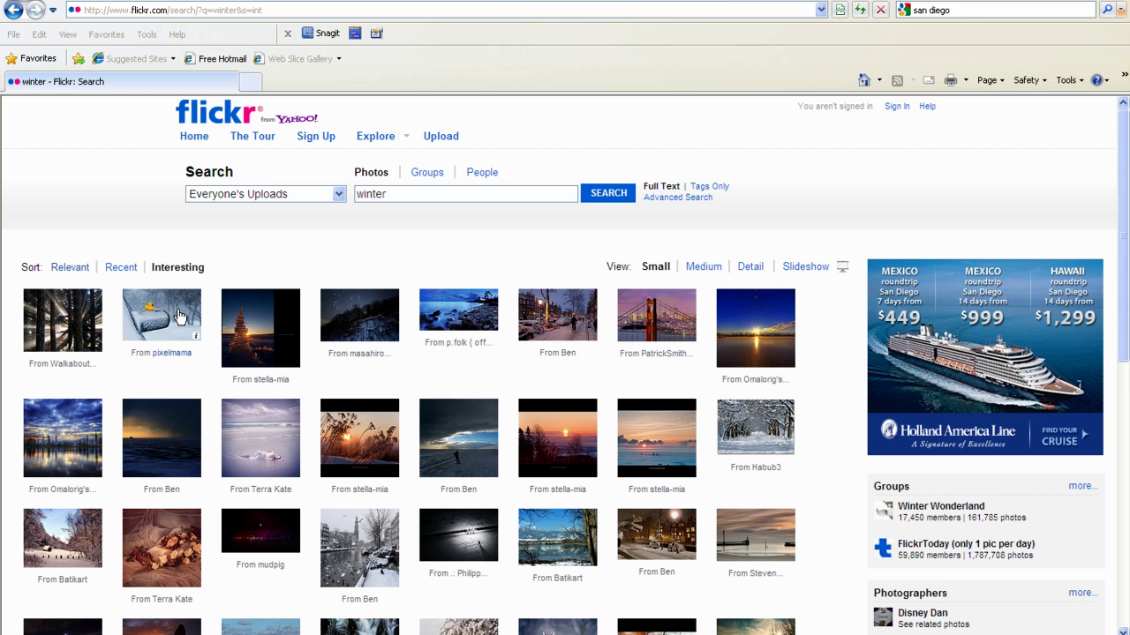
right_click(73, 318)
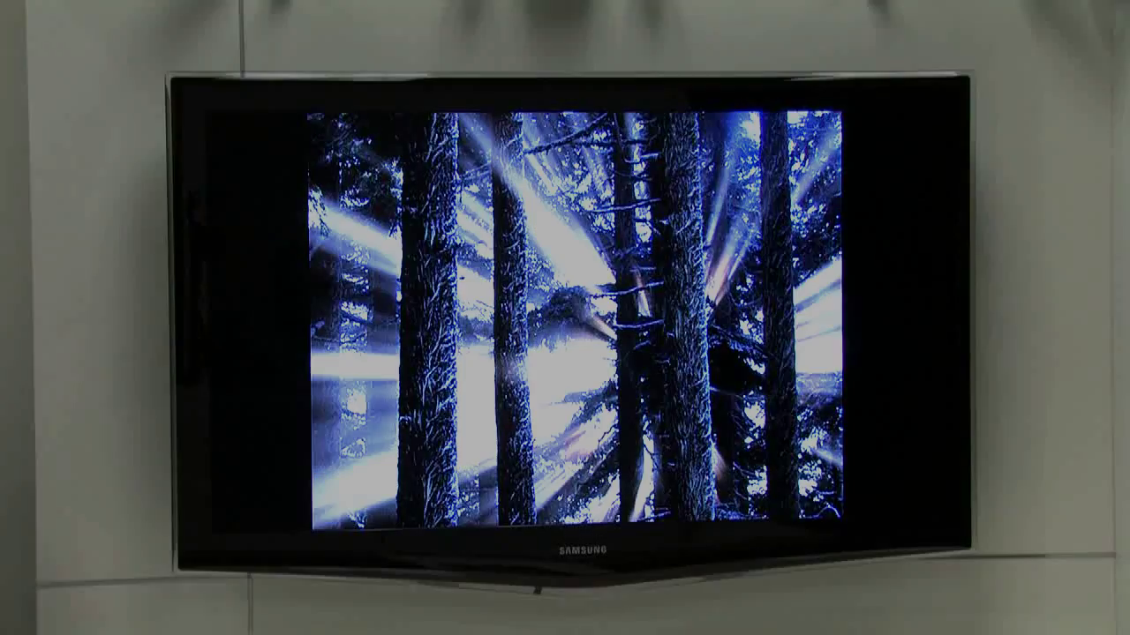
Search YouTube for 'old spice commercial' and add Old Spice | Questions to Video Playlist 1
type("old spice commercial")
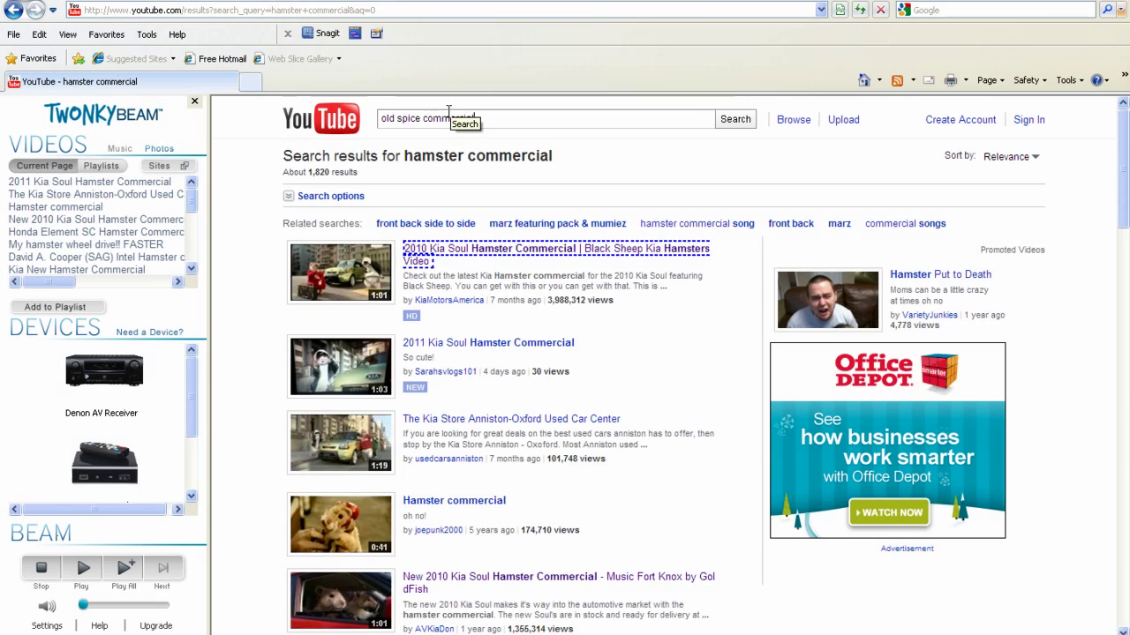
key("Return")
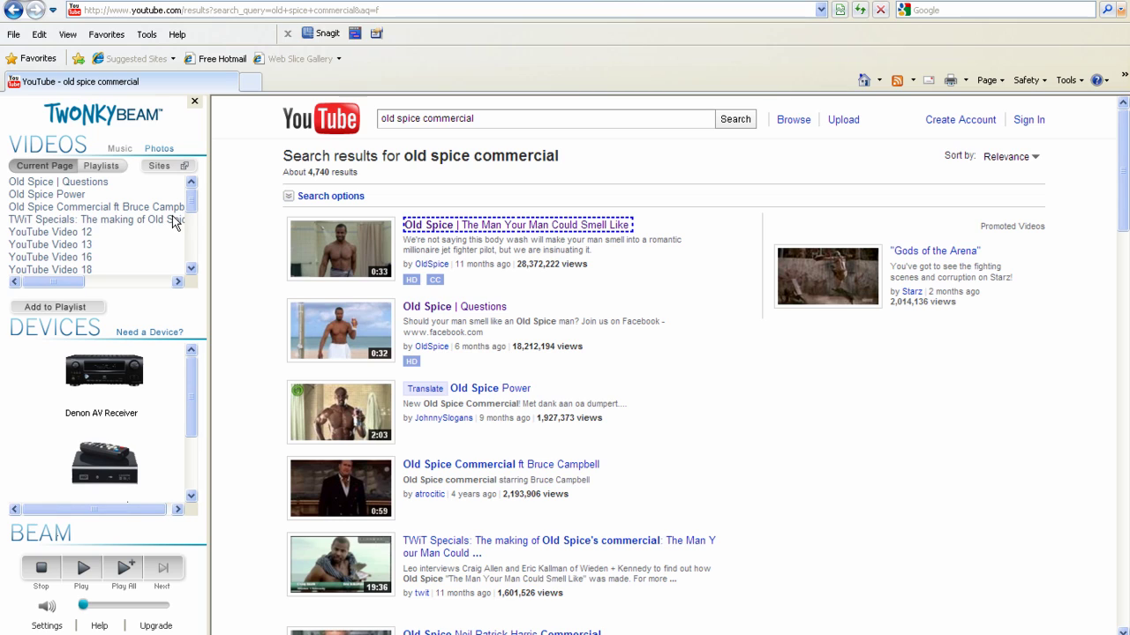
left_click(68, 183)
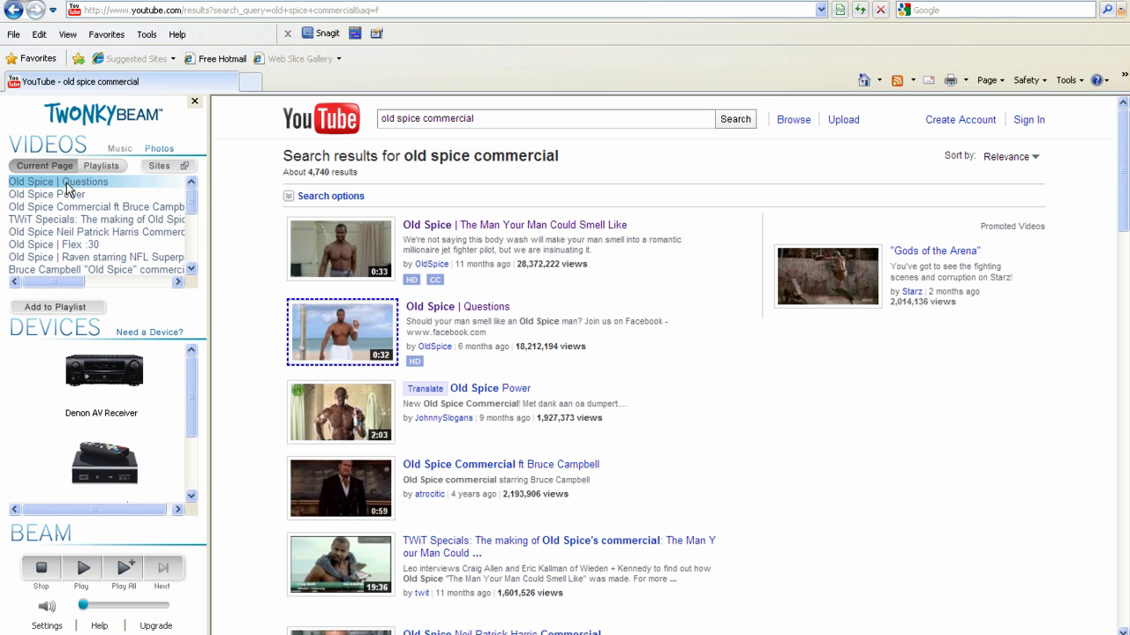
left_click(70, 308)
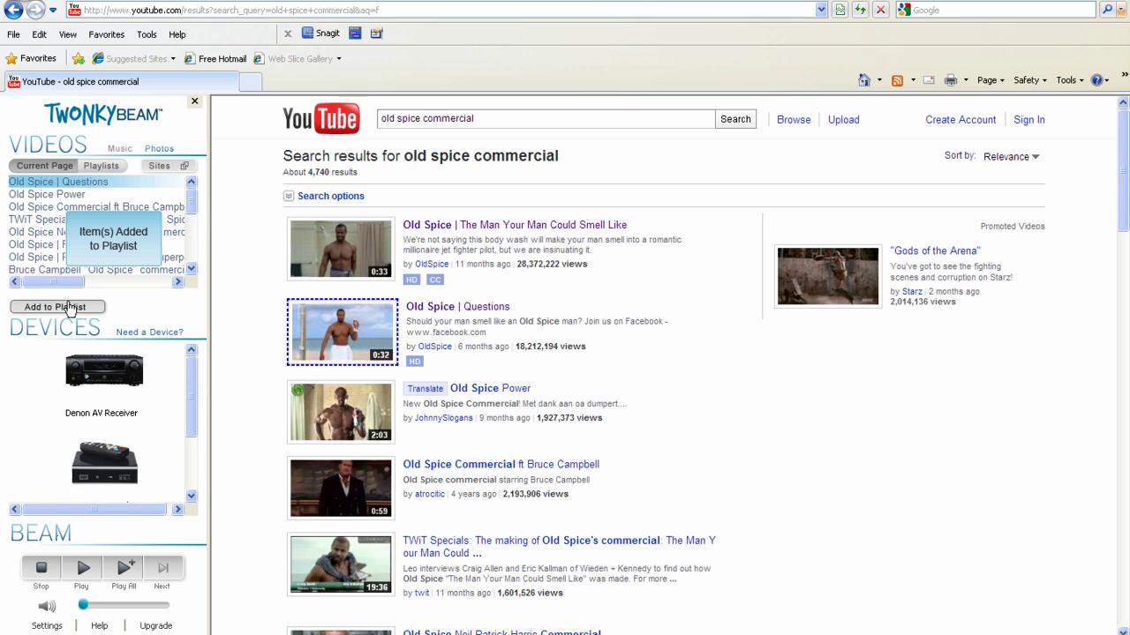
left_click(102, 168)
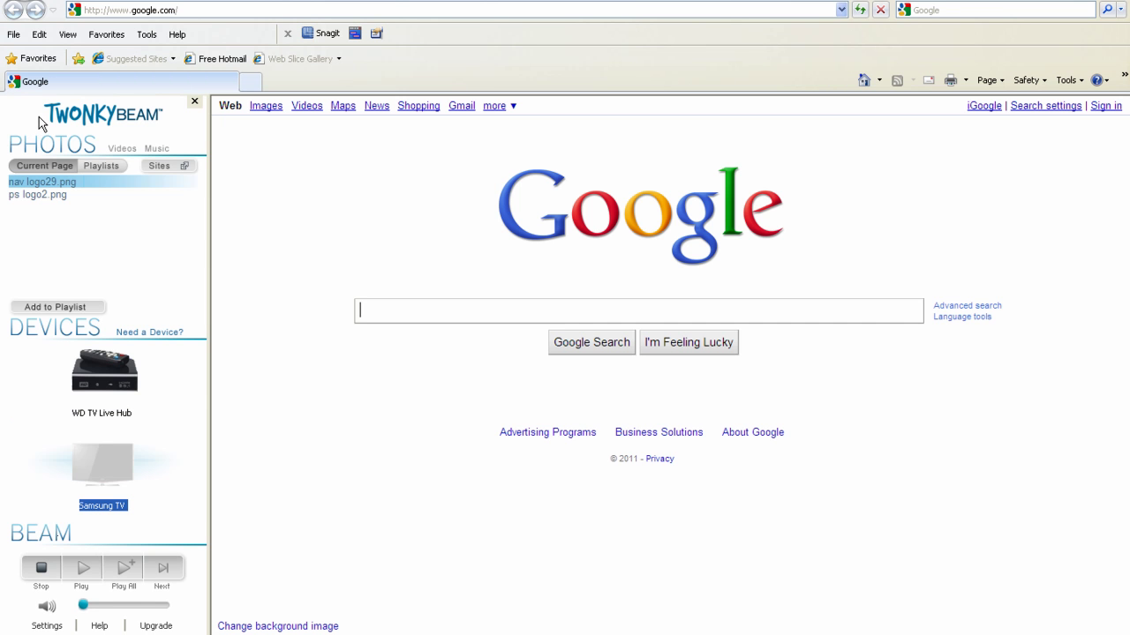
Switch the sidebar to Videos and show the Playlists tab with Video Playlist 1
left_click(117, 150)
left_click(105, 166)
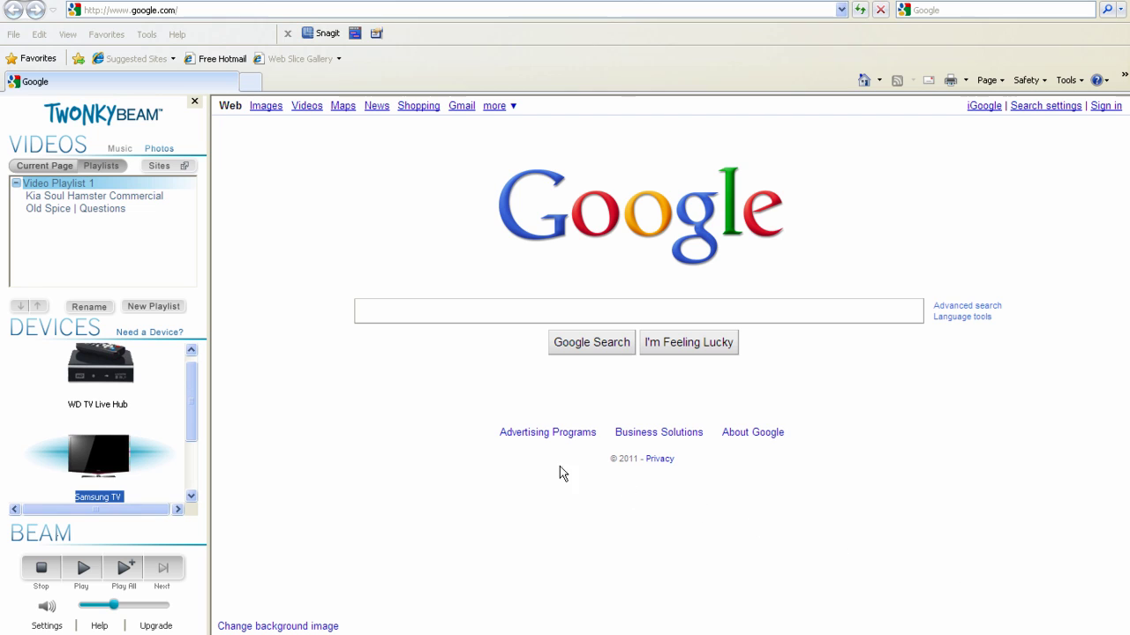
Open 'Need a Device?' and scroll the tested-devices list down to the Sony Bravia section
left_click(164, 333)
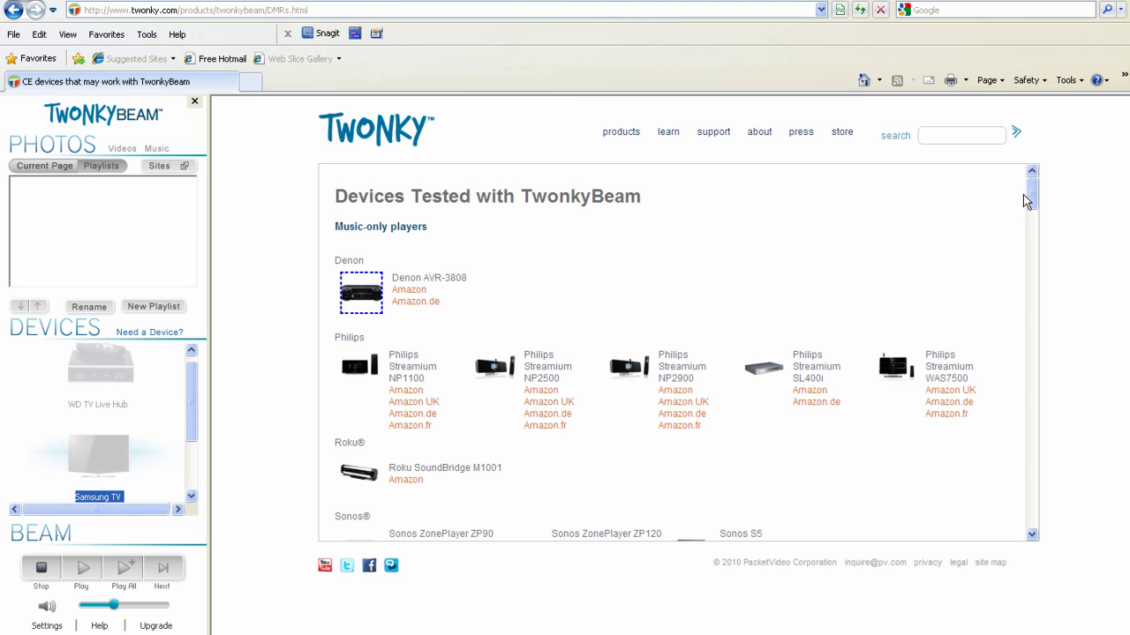
left_click_drag(1030, 196, 1029, 492)
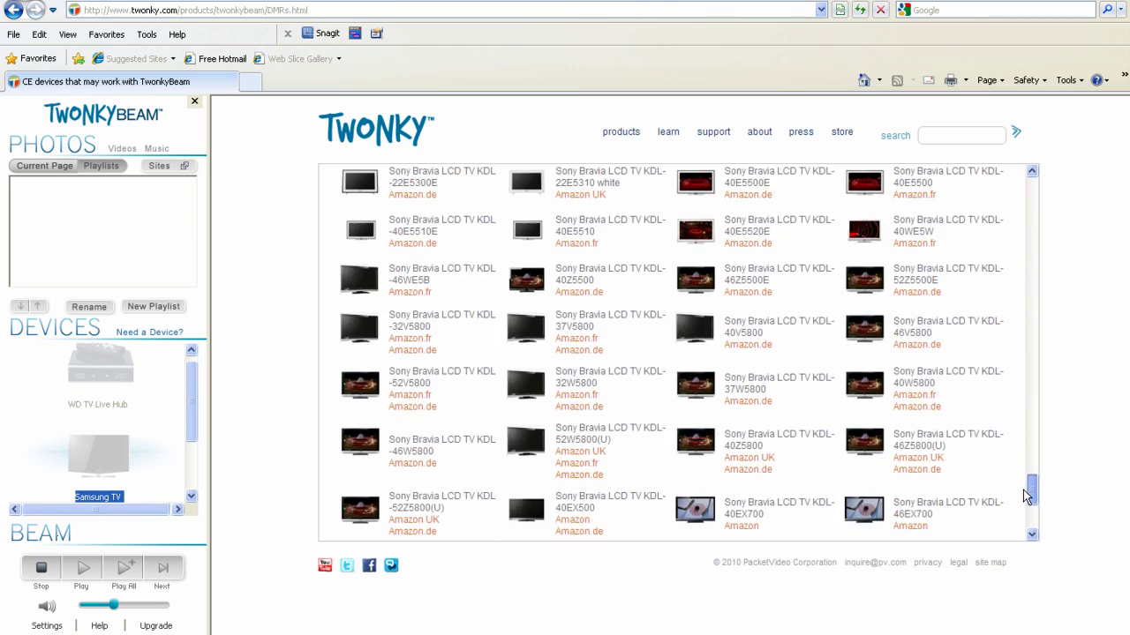